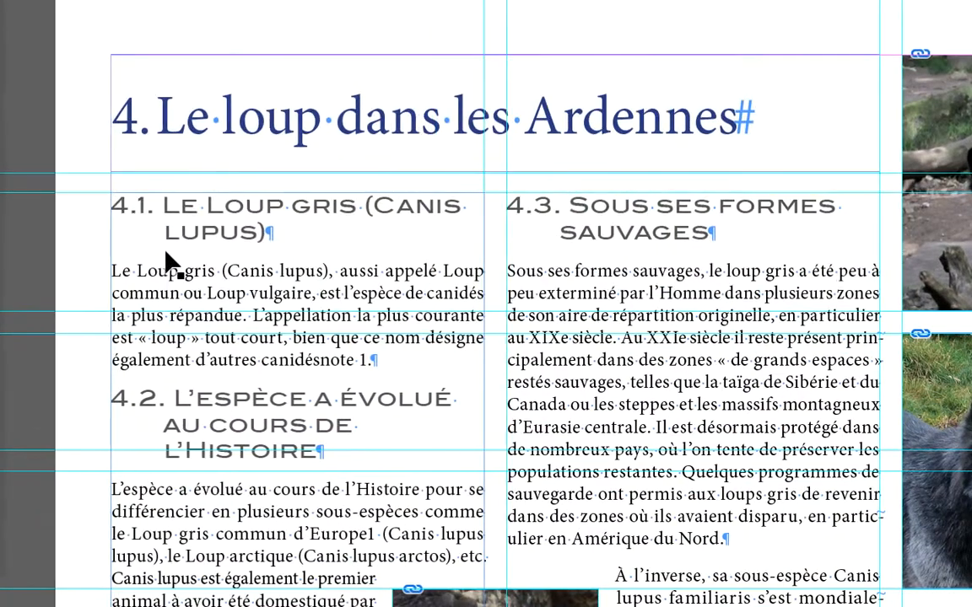
Select the "Le loup dans les Ardennes" title frame and display the page in preview mode
left_click(185, 199)
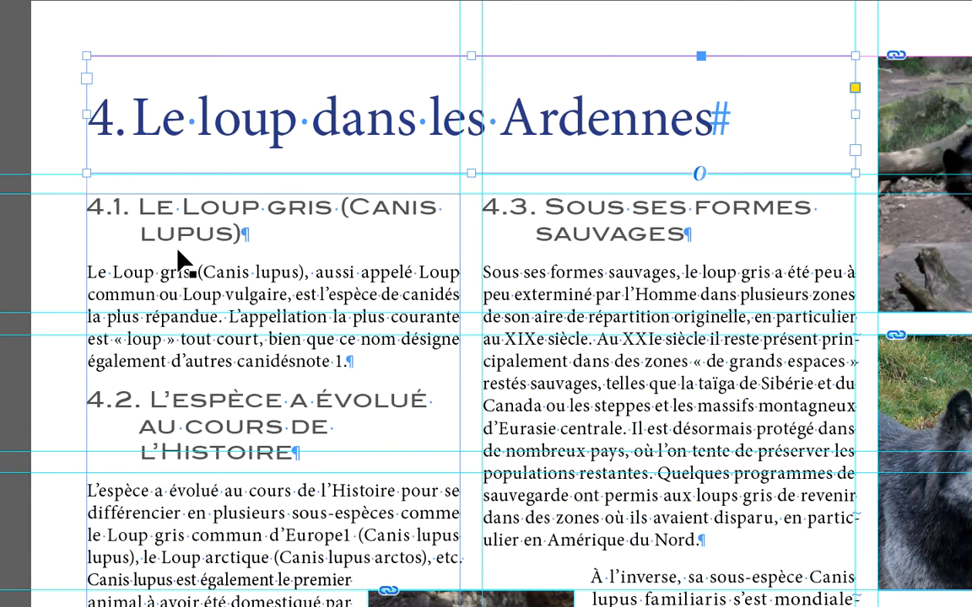
left_click(178, 253)
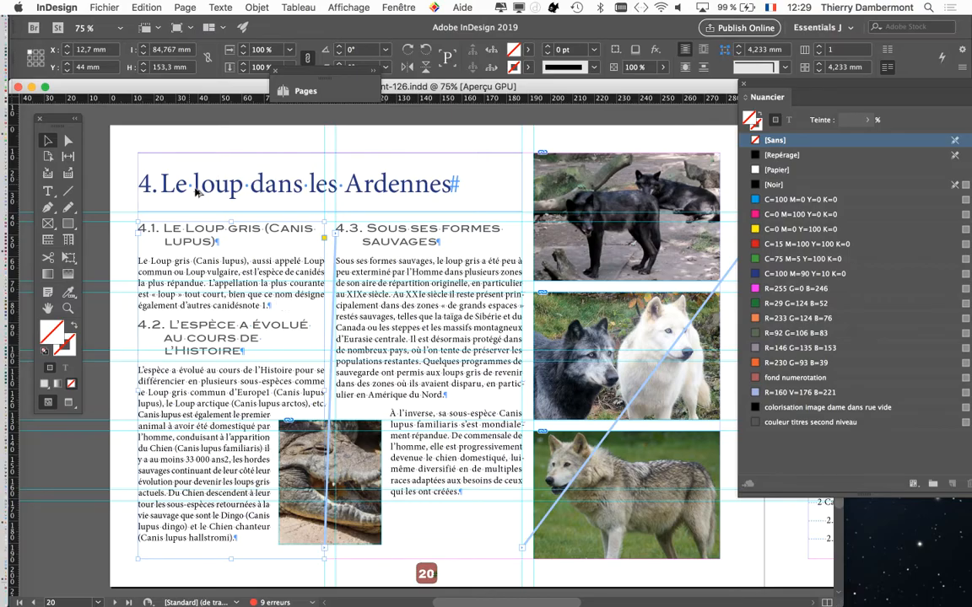
left_click(196, 192)
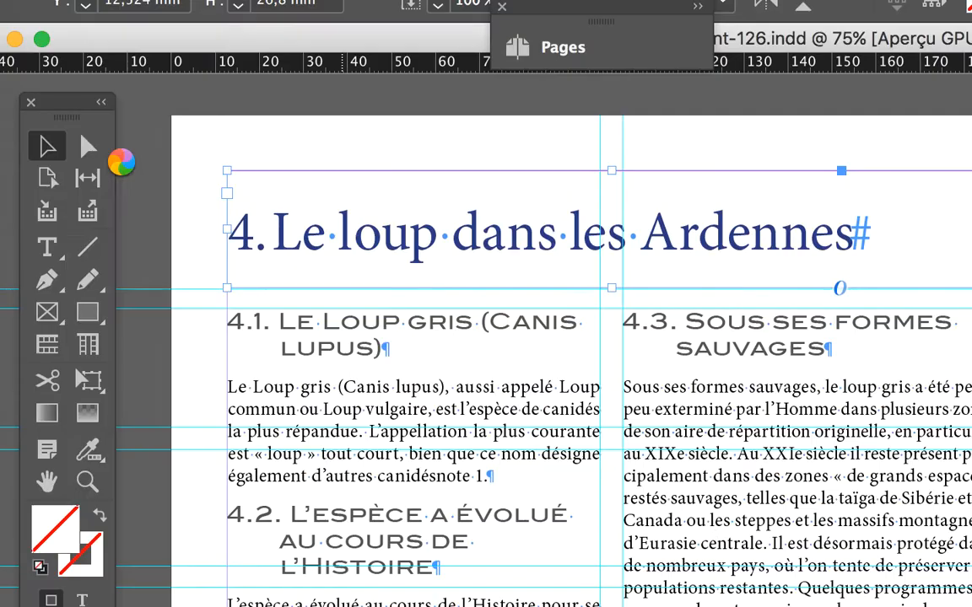
mouse_move(196, 198)
left_mouse_down()
mouse_move(247, 173)
mouse_move(251, 199)
mouse_move(191, 206)
mouse_move(190, 195)
left_mouse_up()
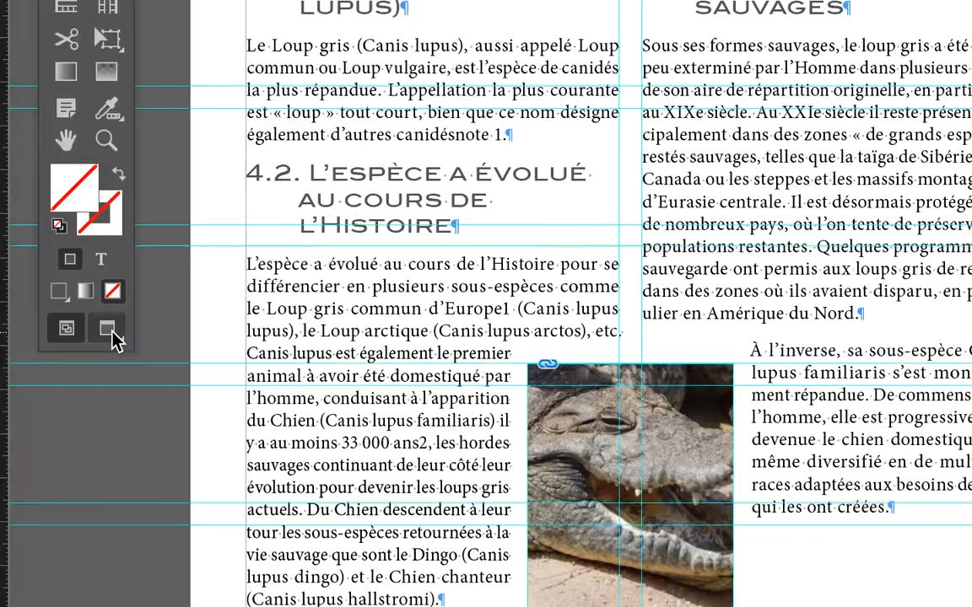
left_click(9, 578)
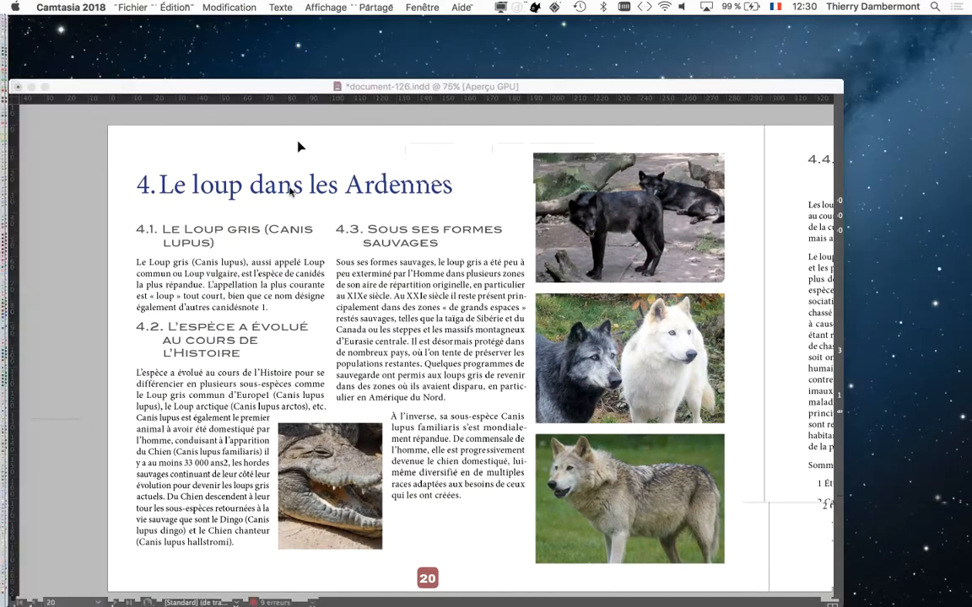
left_click(319, 192)
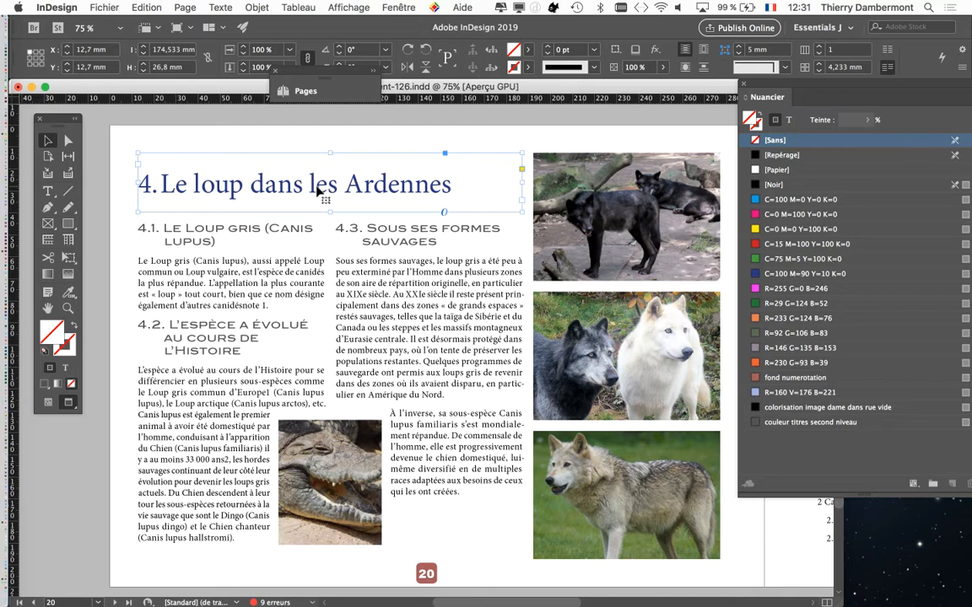
left_click(217, 9)
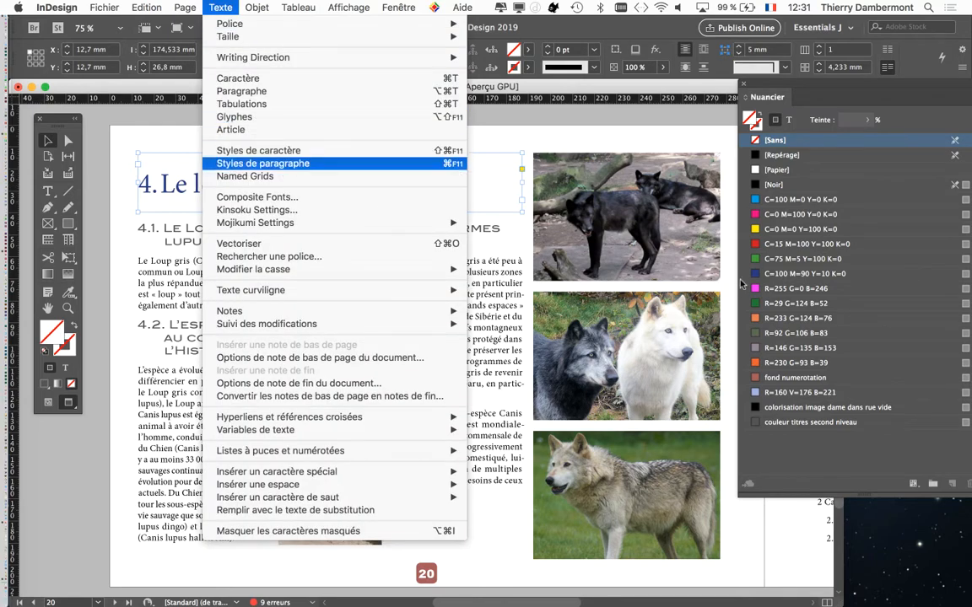
left_click(263, 164)
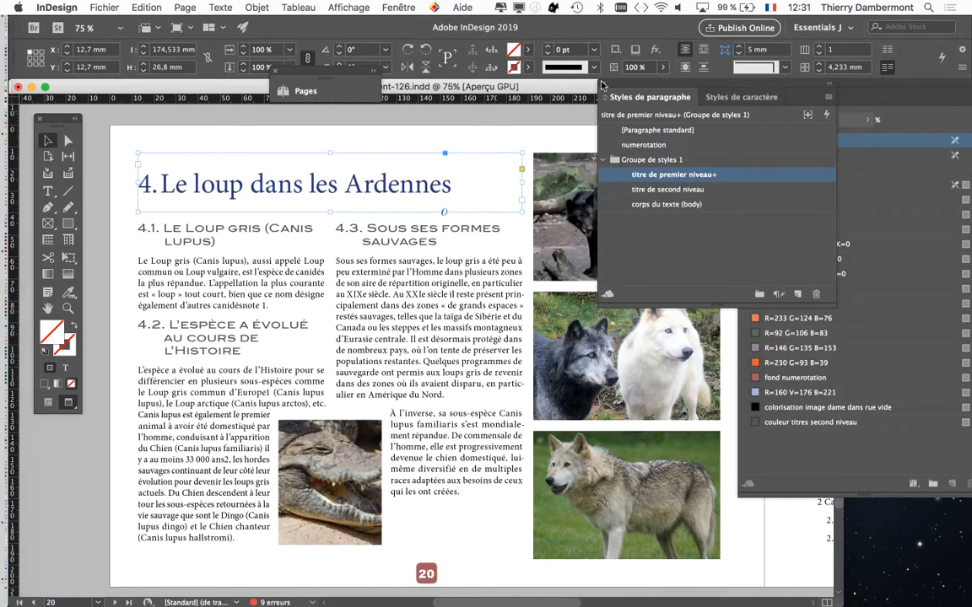
left_click(603, 83)
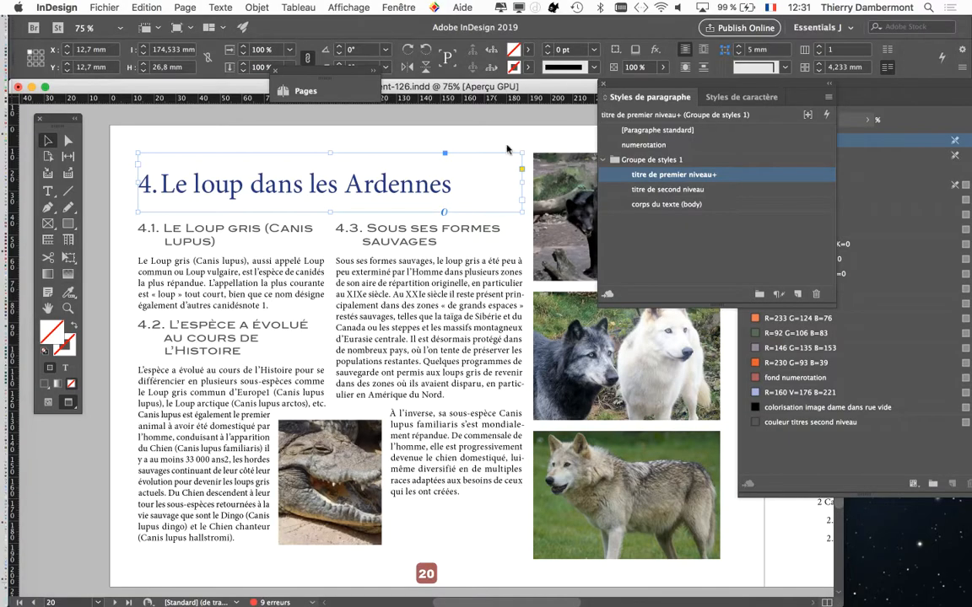
Move the floating Tools panel clear of the page and deselect the chapter title frame
key("super+shift+a")
left_click(192, 199)
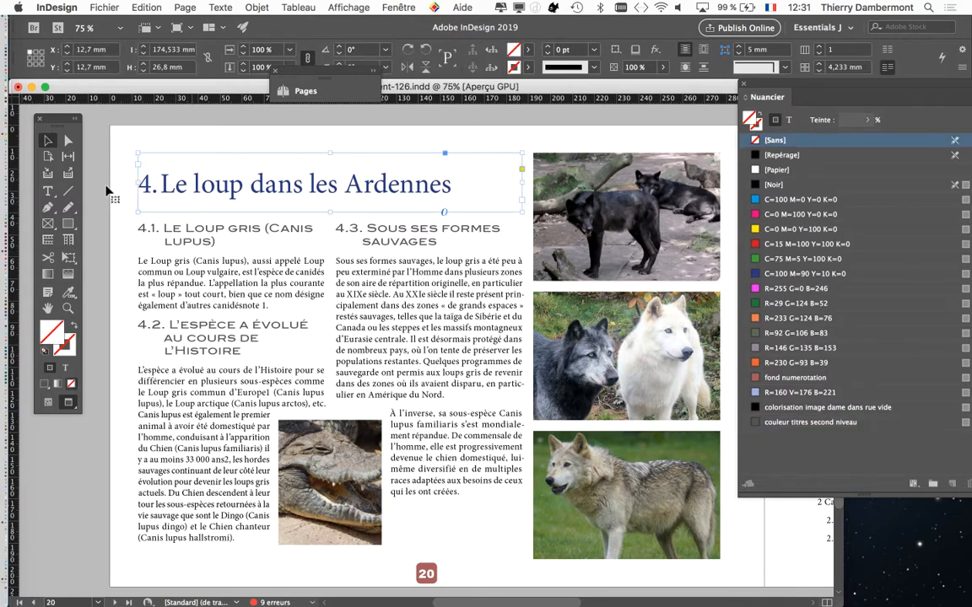
left_click_drag(56, 120, 30, 117)
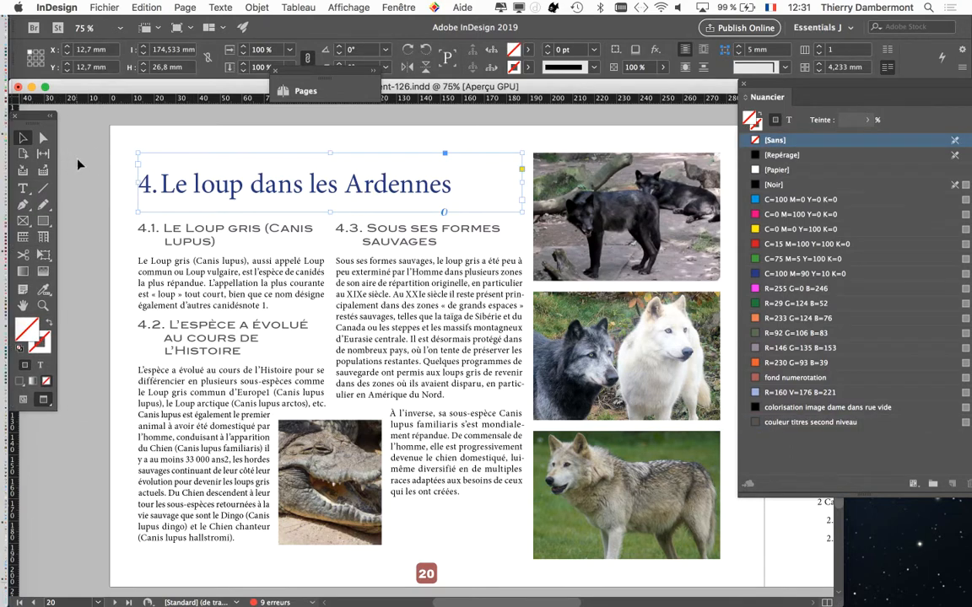
key("super+shift+a")
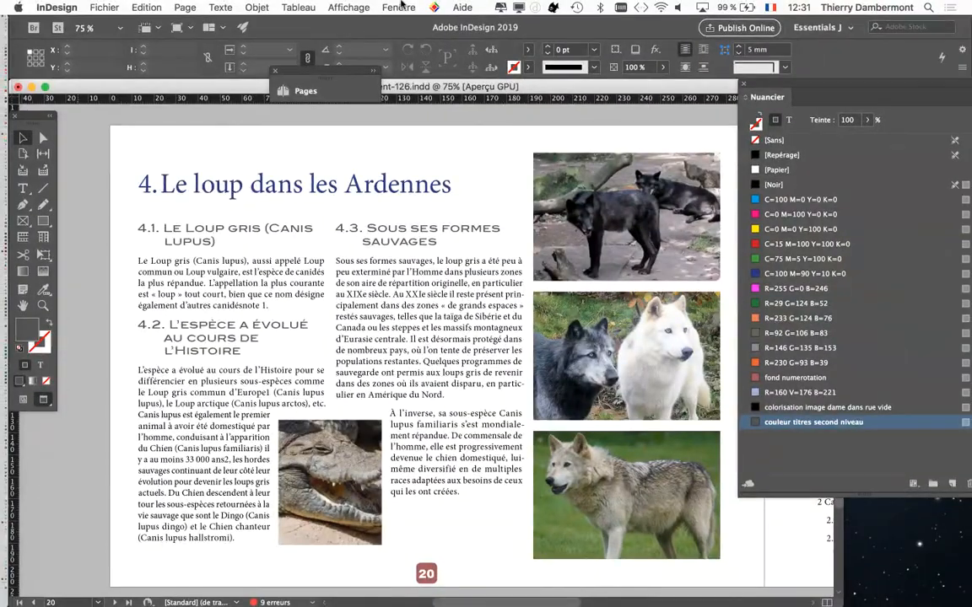
Display the object styles over the page, with the list enlarged enough to show every style
left_click(399, 8)
mouse_move(472, 314)
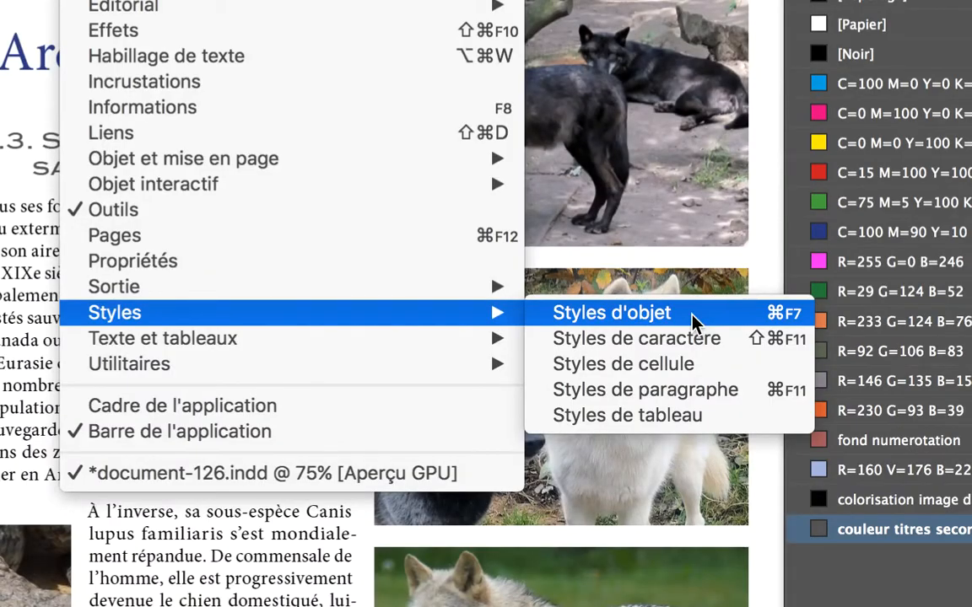
left_click(691, 319)
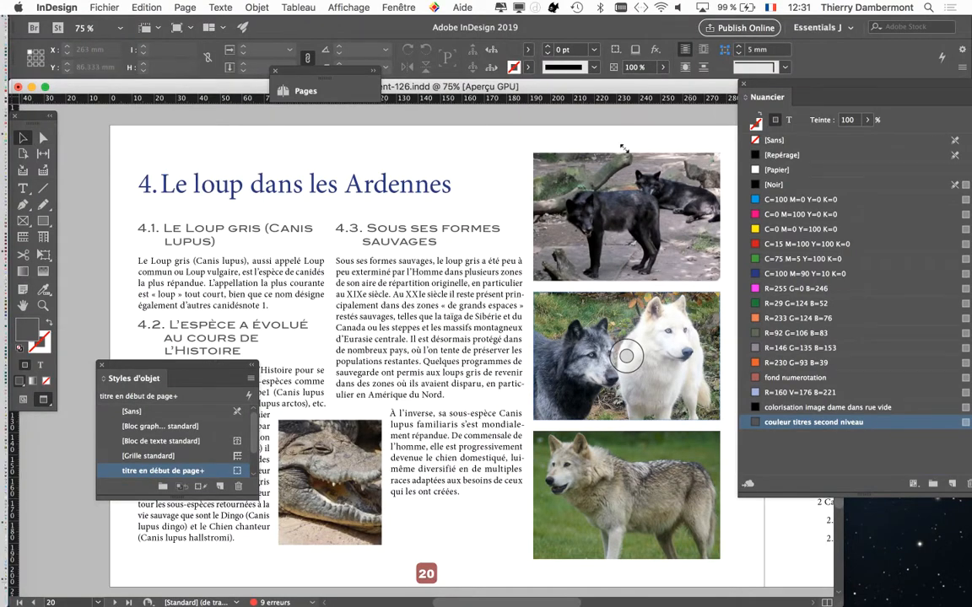
left_click_drag(670, 258, 671, 362)
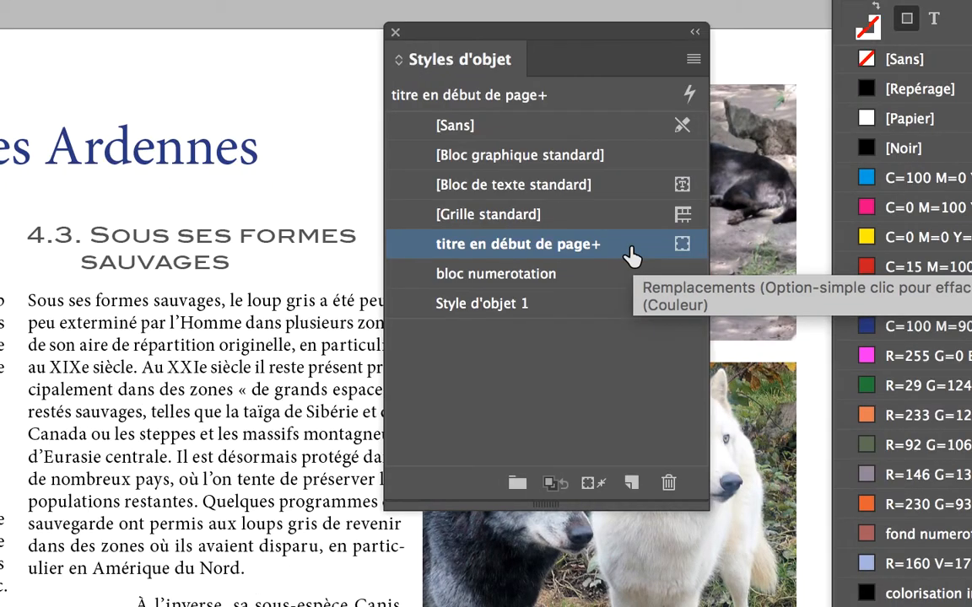
double_click(634, 255)
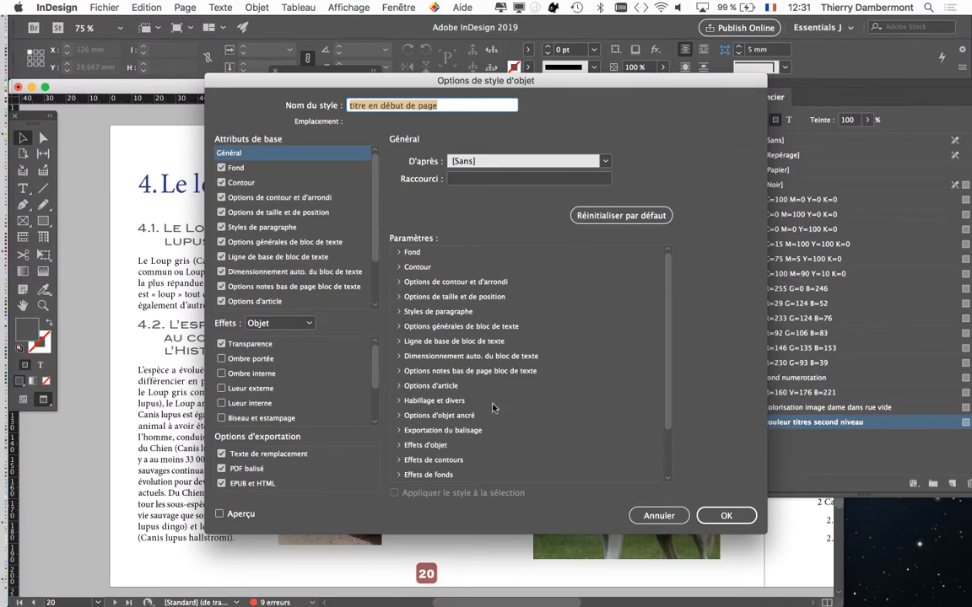
left_click_drag(243, 515, 469, 466)
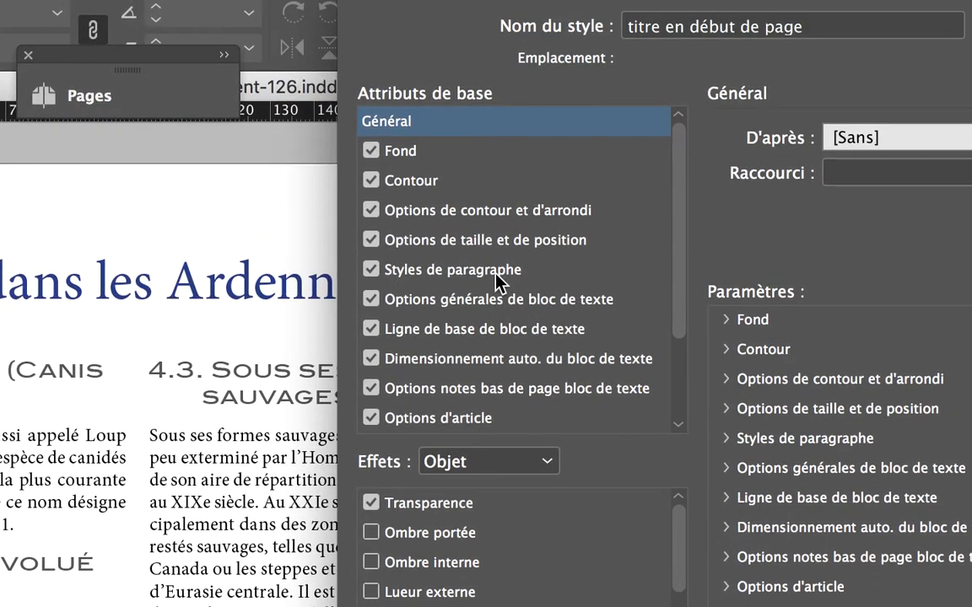
left_click(532, 302)
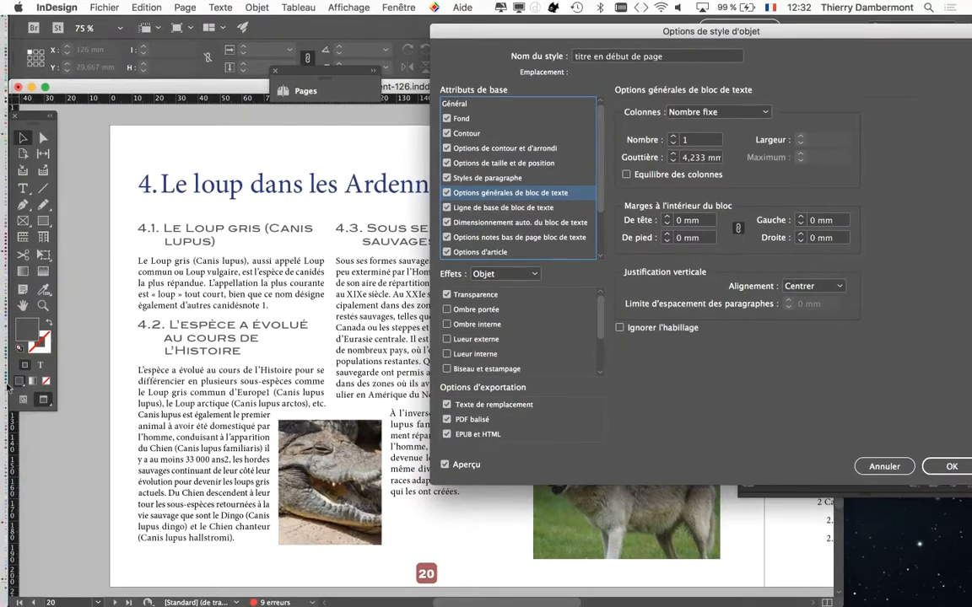
left_click(884, 467)
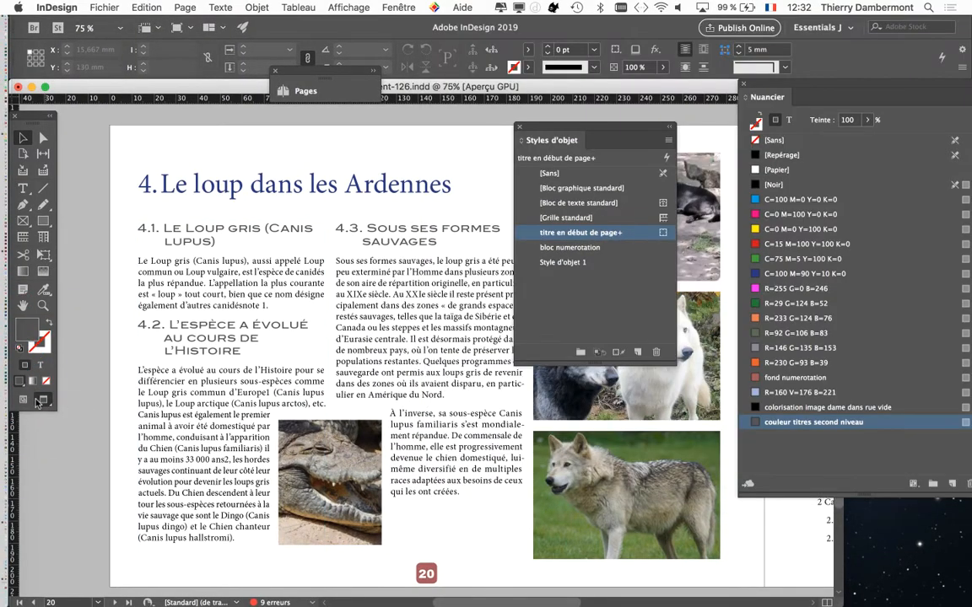
Show the guides and hidden characters, and unlink the inset margins in the "titre en début de page" object style
left_click(40, 401)
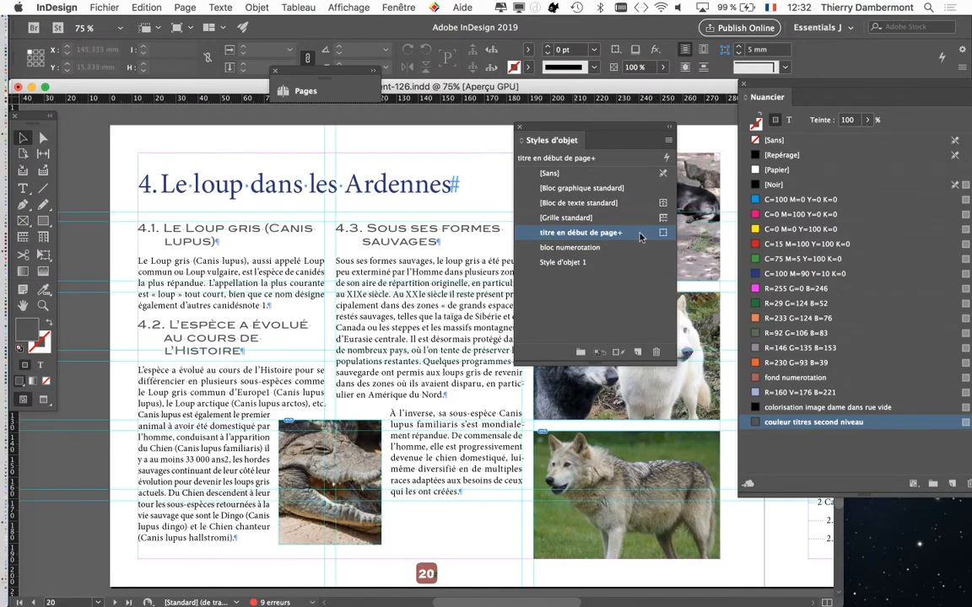
double_click(639, 232)
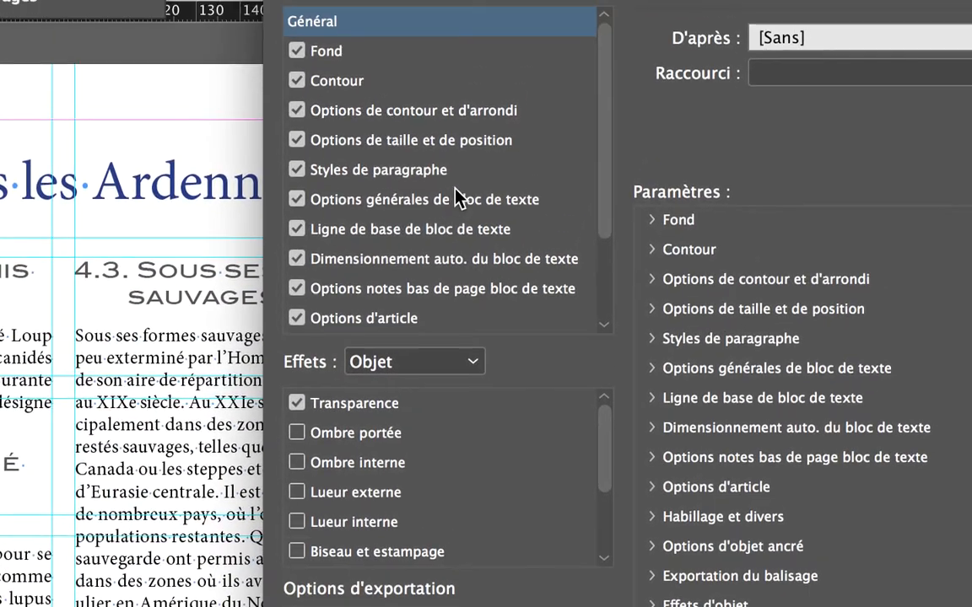
left_click(485, 200)
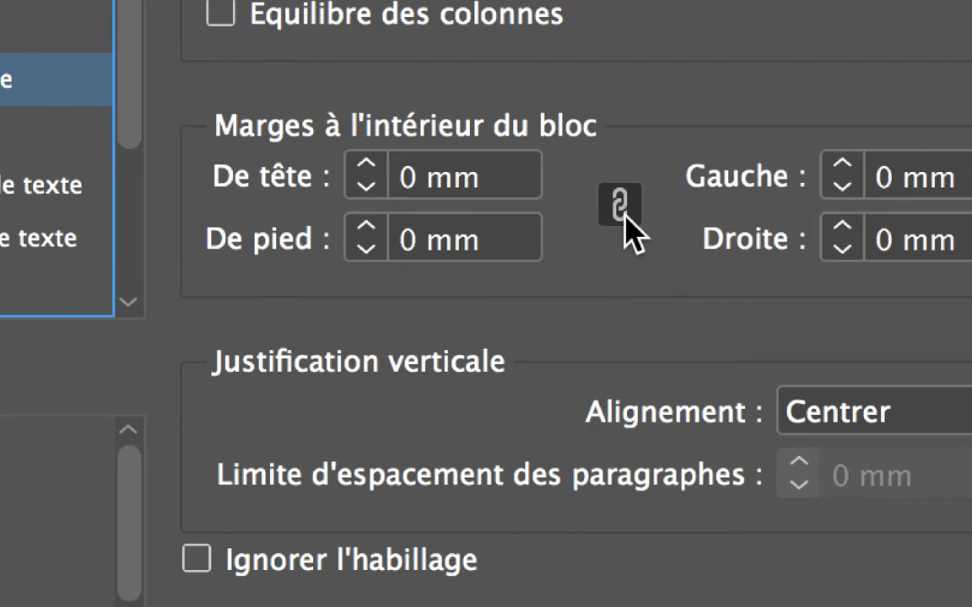
left_click(625, 215)
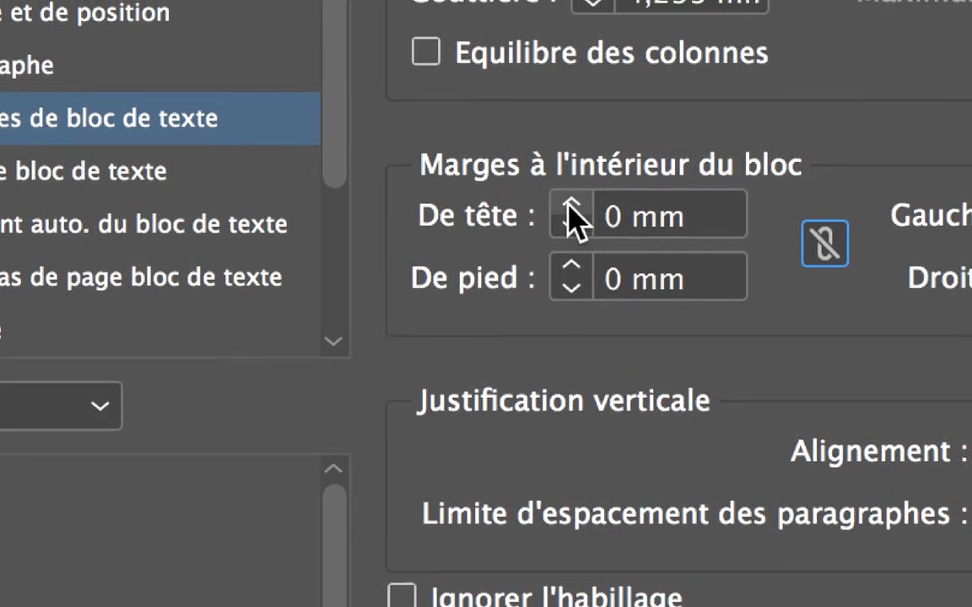
Increase only the top inset of the "titre en début de page" style beyond 5 mm and save the style
left_click(570, 203)
left_click(570, 203)
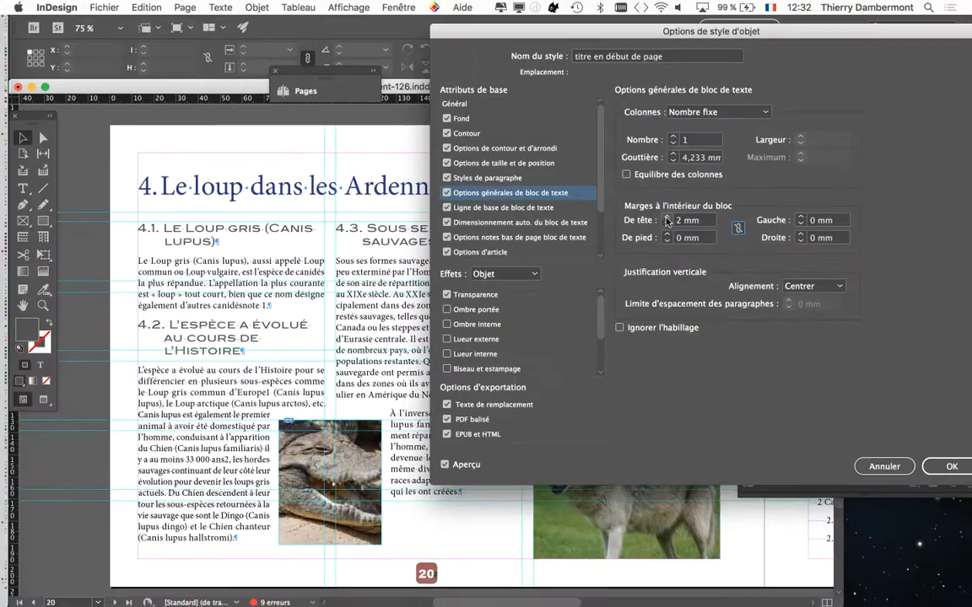
left_click(570, 203)
left_click(570, 202)
left_click(666, 218)
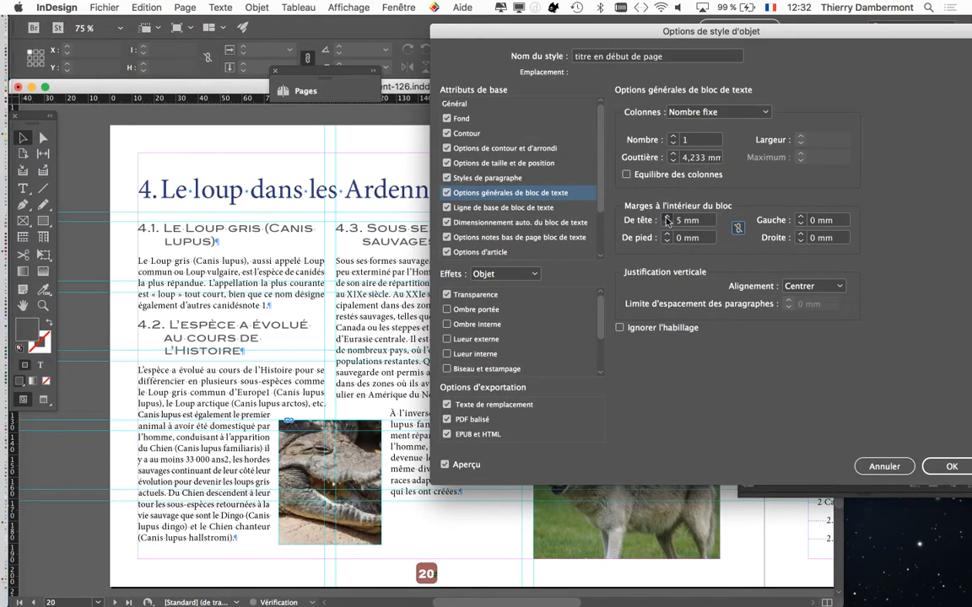
left_click(667, 218)
left_click(666, 218)
left_click(667, 219)
left_click(666, 219)
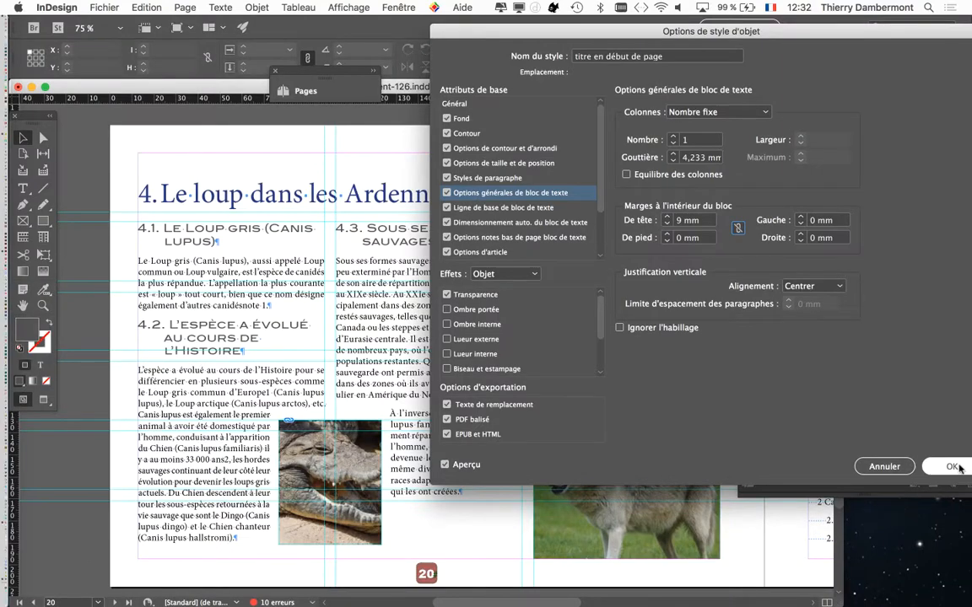
left_click(948, 463)
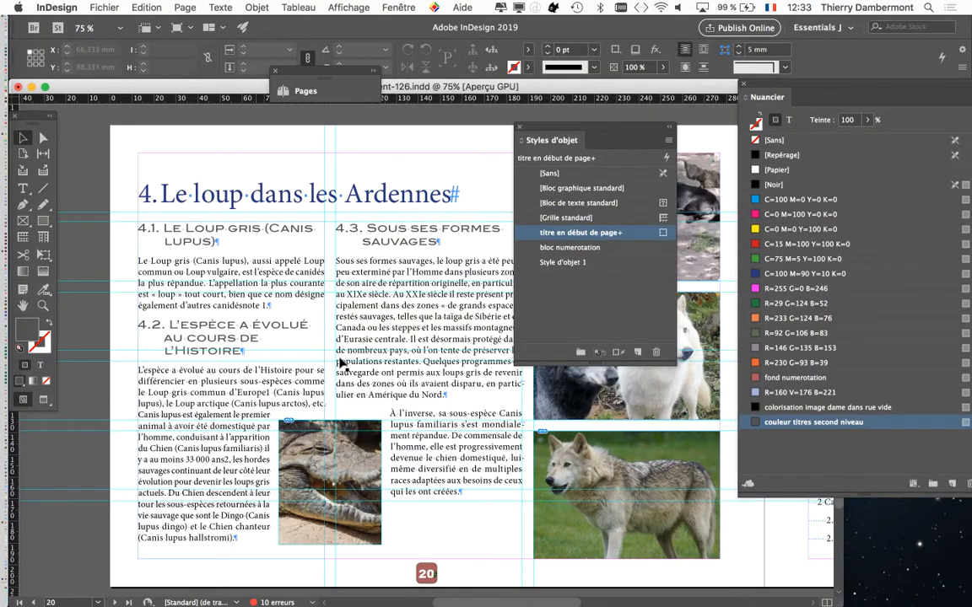
Inspect the chapter titles on the following spreads at 50% zoom, in preview mode, with the object styles list moved aside
key("super+minus")
scroll(339, 365, "down", 5)
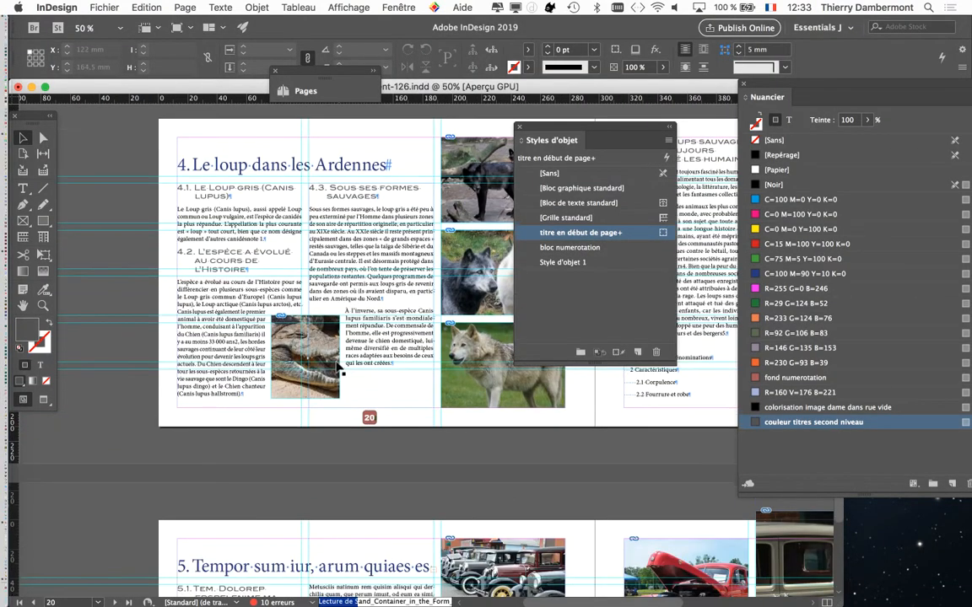
scroll(325, 396, "down", 15)
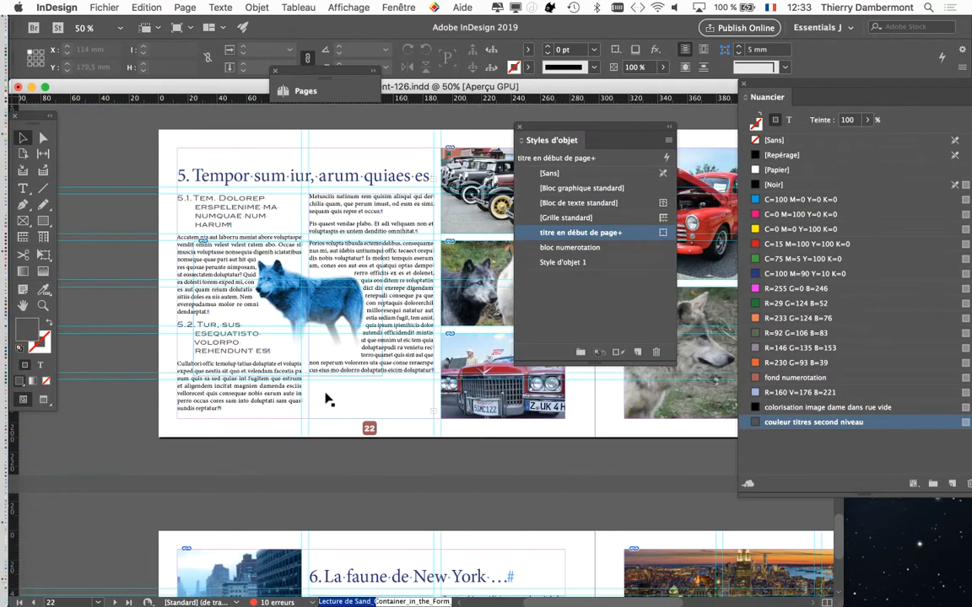
scroll(411, 433, "down", 2)
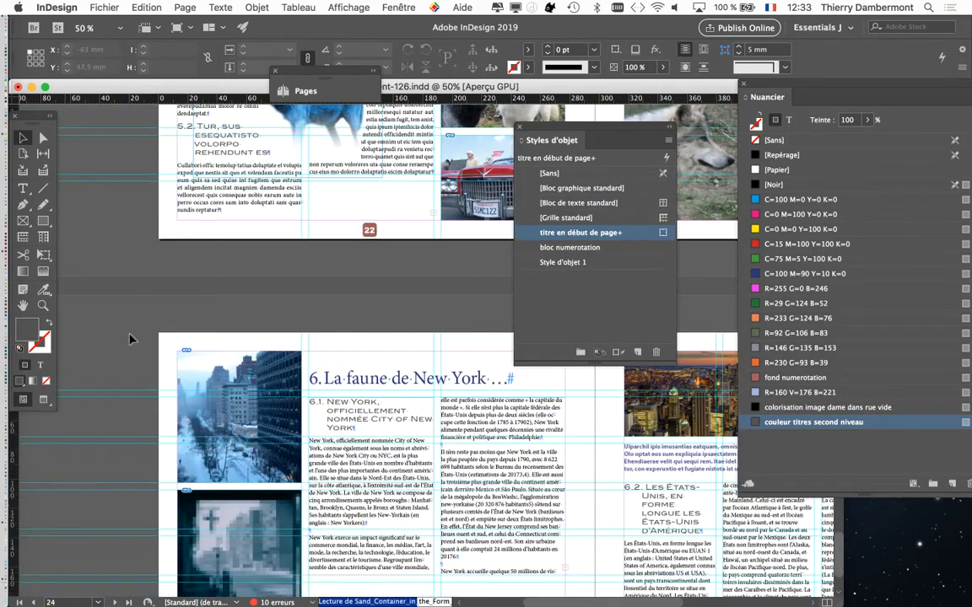
key("w")
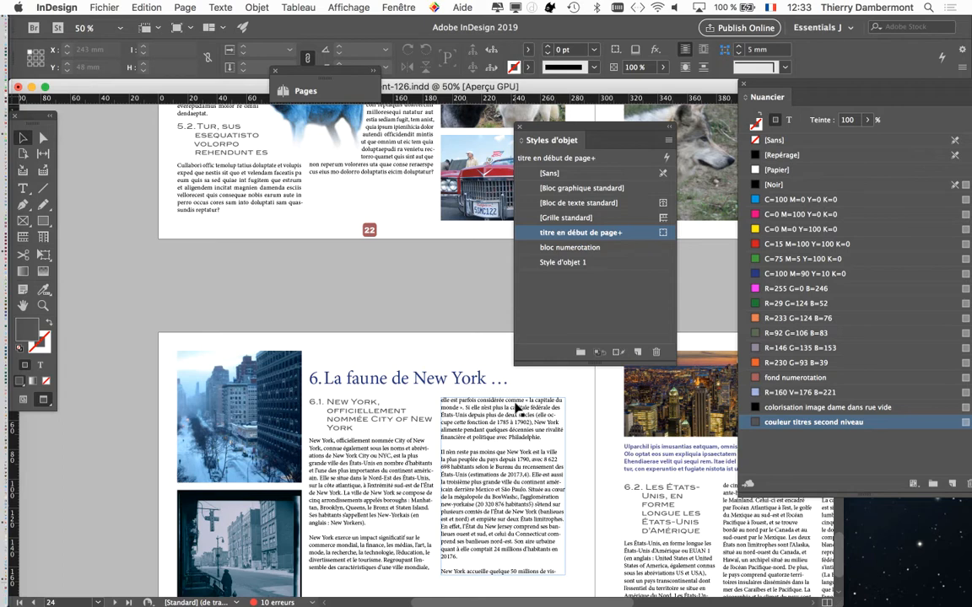
left_click(314, 368)
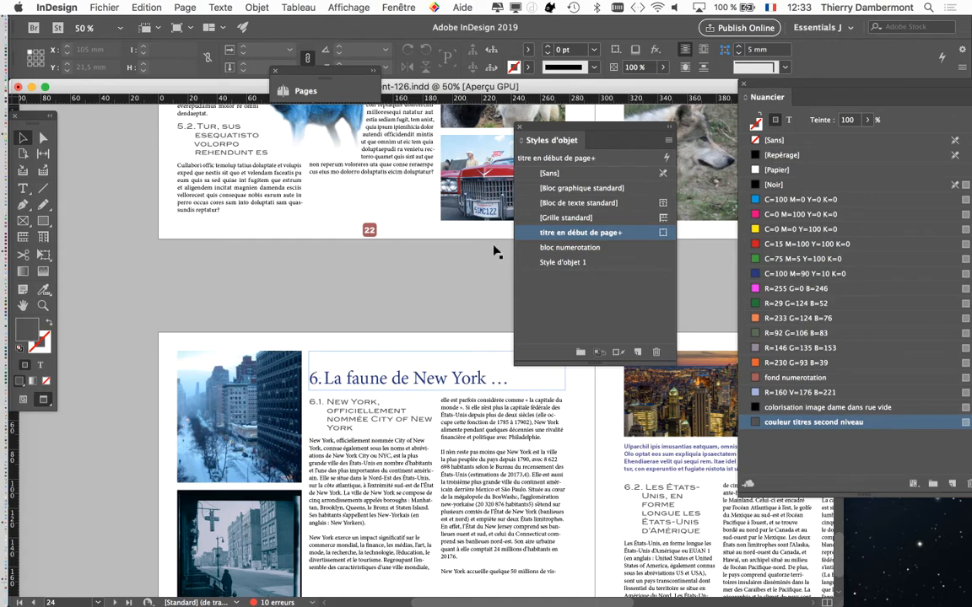
left_click_drag(551, 129, 711, 289)
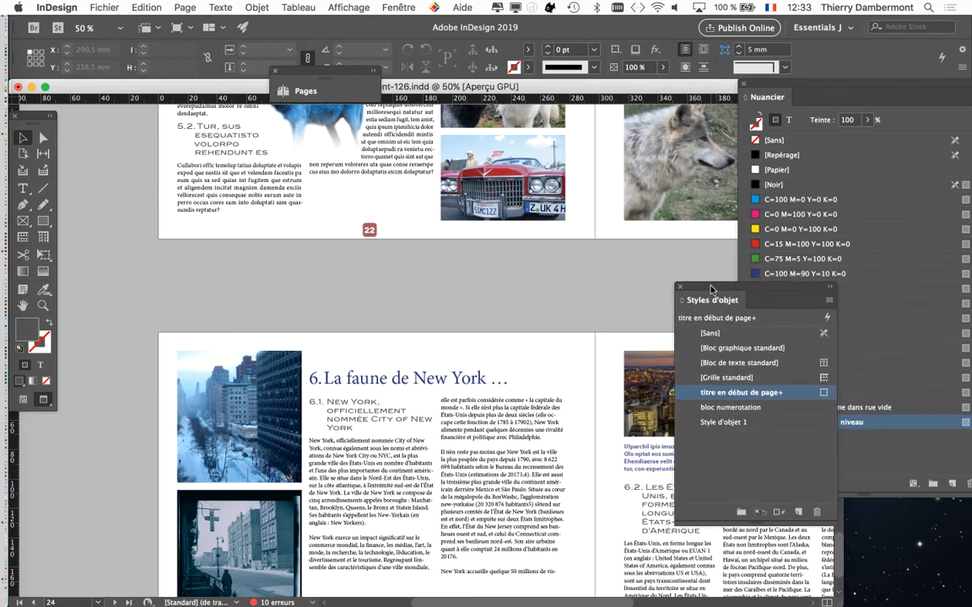